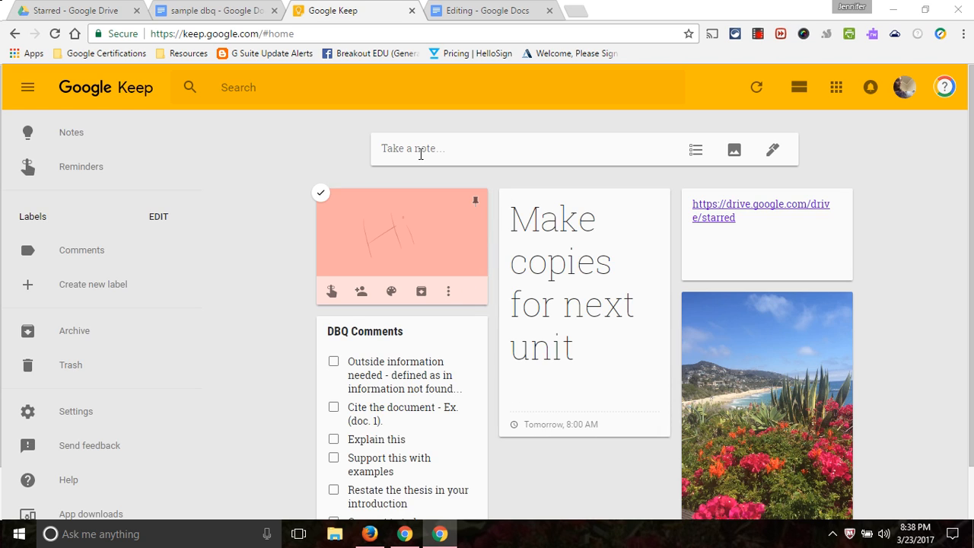
- Copy the bulleted list from the Editing document in Google Docs and paste it into a new checklist note in Google Keep
{"action": "left_click", "coordinate": [462, 11]}
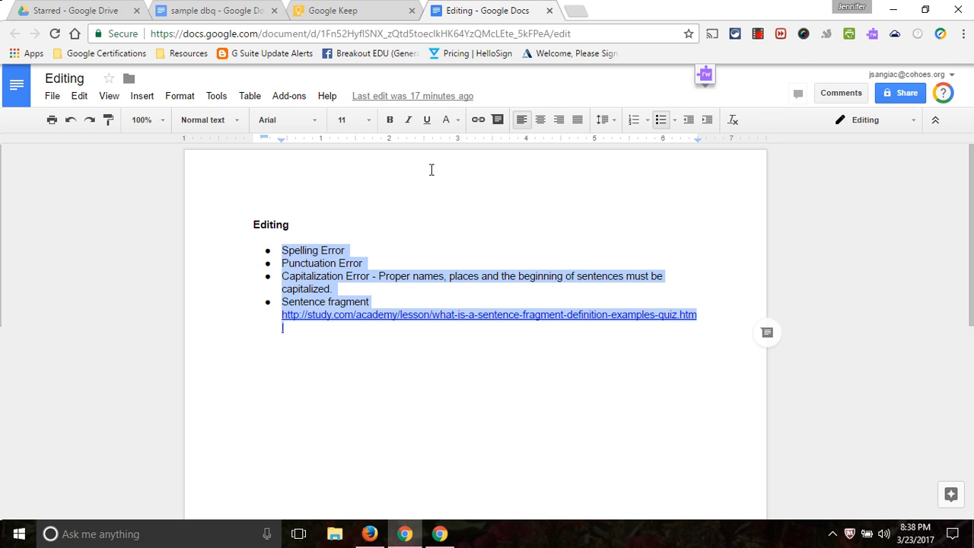
{"action": "right_click", "coordinate": [309, 273]}
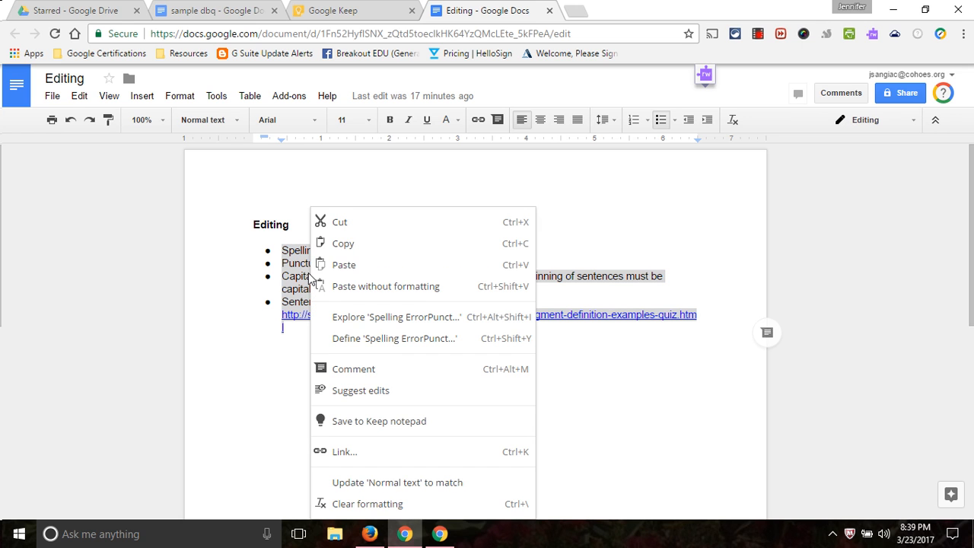
{"action": "left_click", "coordinate": [335, 243]}
{"action": "left_click", "coordinate": [361, 16]}
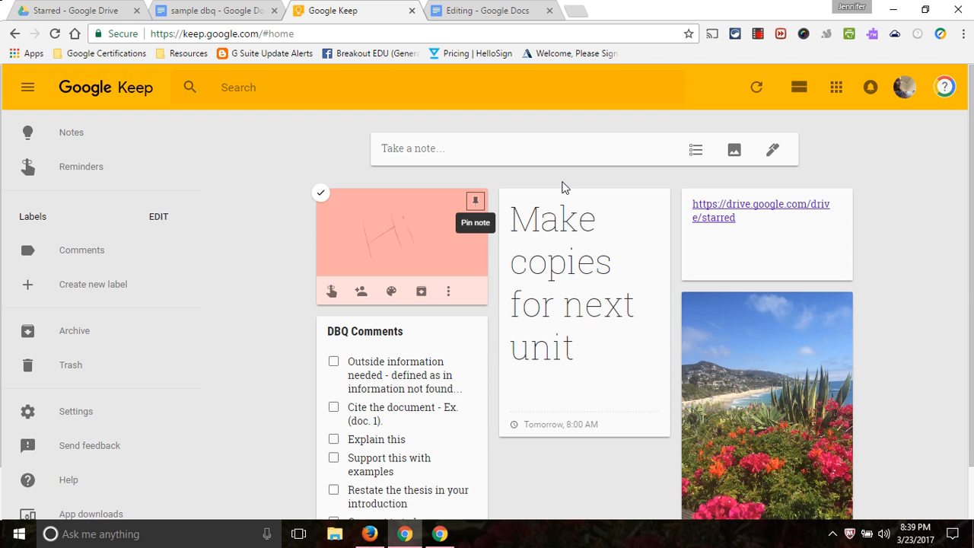
{"action": "left_click", "coordinate": [696, 153]}
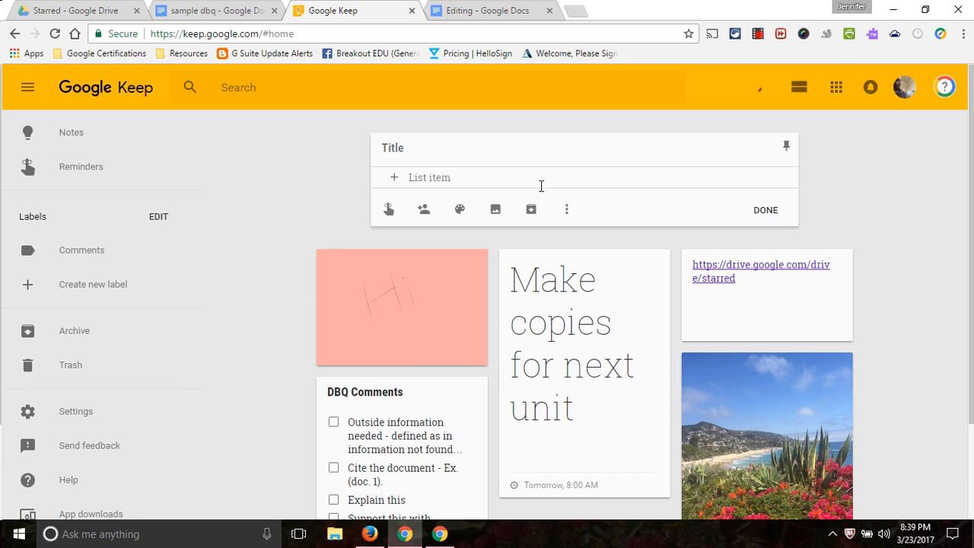
{"action": "key", "text": "ctrl+v"}
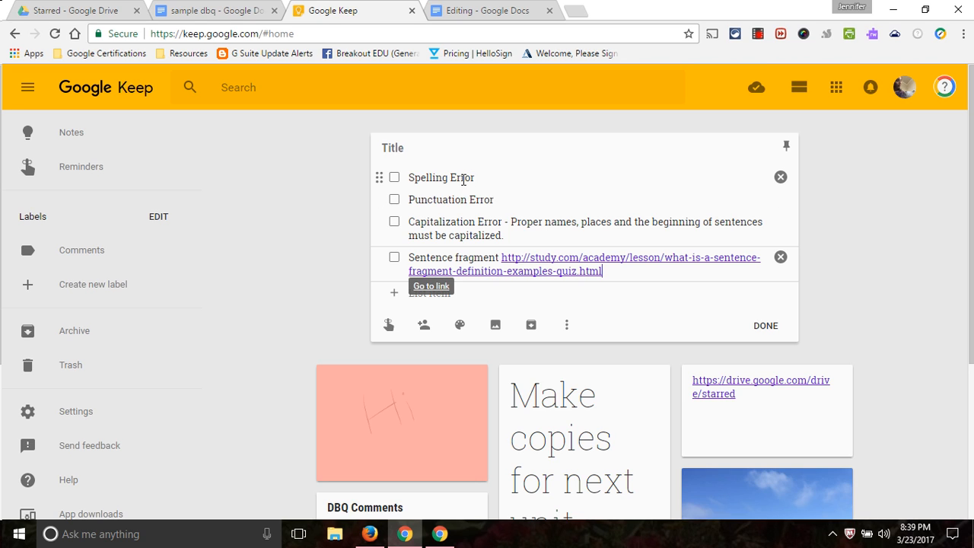
- Title the new checklist note "Grammar" and finish editing it
{"action": "left_click", "coordinate": [401, 147]}
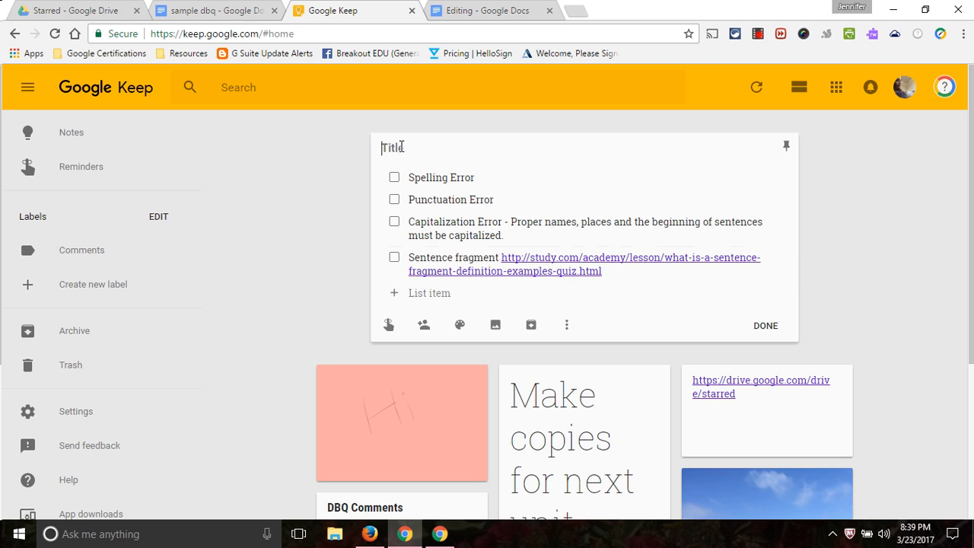
{"action": "type", "text": "Editing"}
{"action": "key", "text": "BackSpace"}
{"action": "key", "text": "BackSpace"}
{"action": "key", "text": "BackSpace"}
{"action": "key", "text": "BackSpace"}
{"action": "key", "text": "BackSpace"}
{"action": "key", "text": "BackSpace"}
{"action": "key", "text": "BackSpace"}
{"action": "type", "text": "Grammar"}
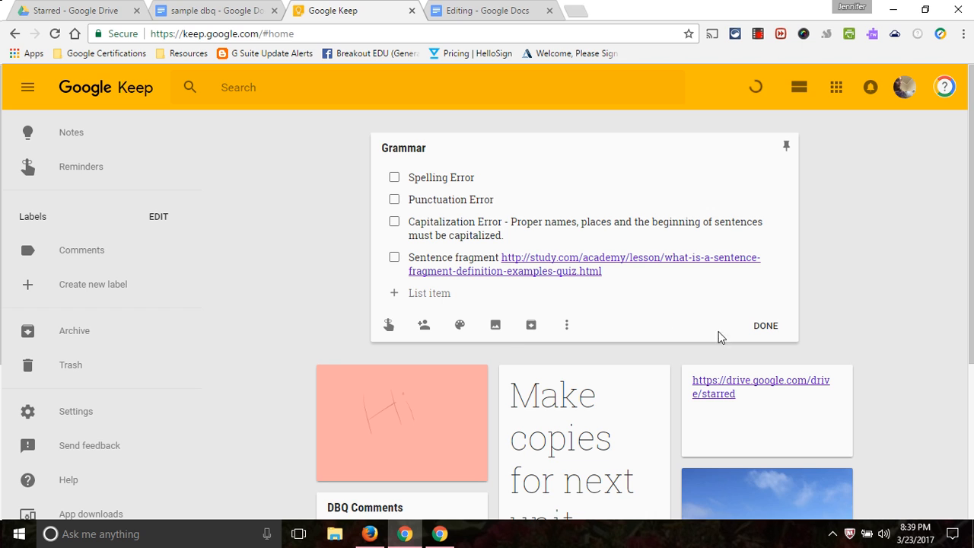
{"action": "left_click", "coordinate": [763, 327]}
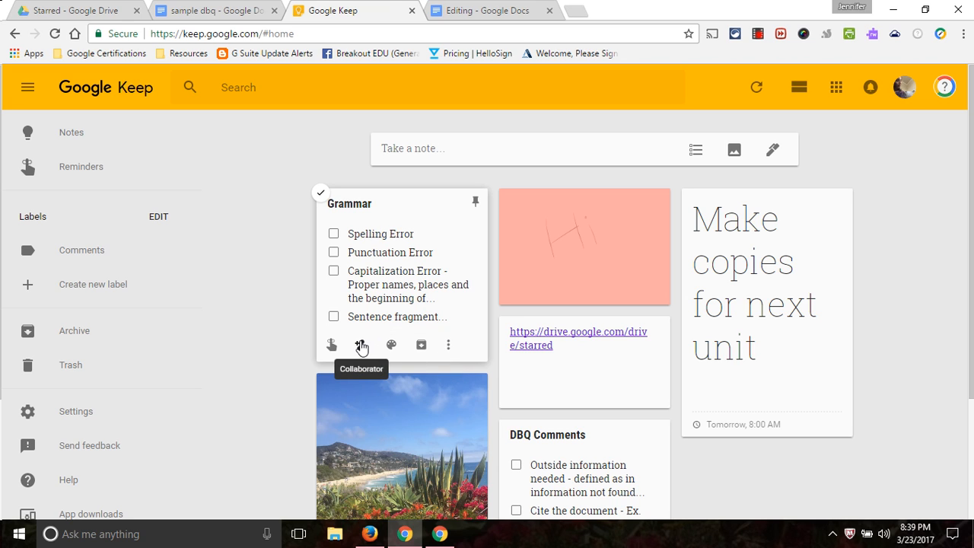
- Open the Grammar note to view the sentence fragment item and its link, and close the note
{"action": "left_click", "coordinate": [413, 319]}
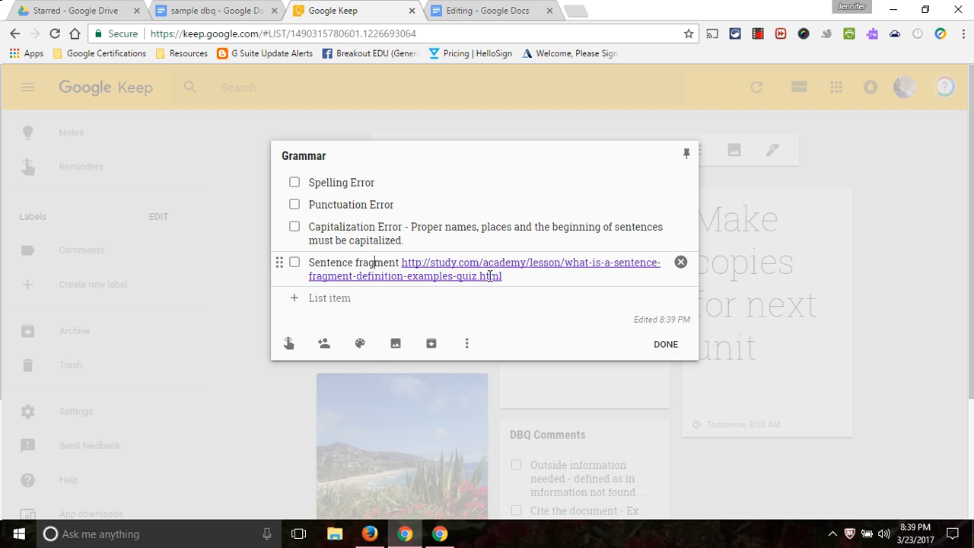
{"action": "left_click", "coordinate": [374, 262]}
{"action": "left_click", "coordinate": [667, 344]}
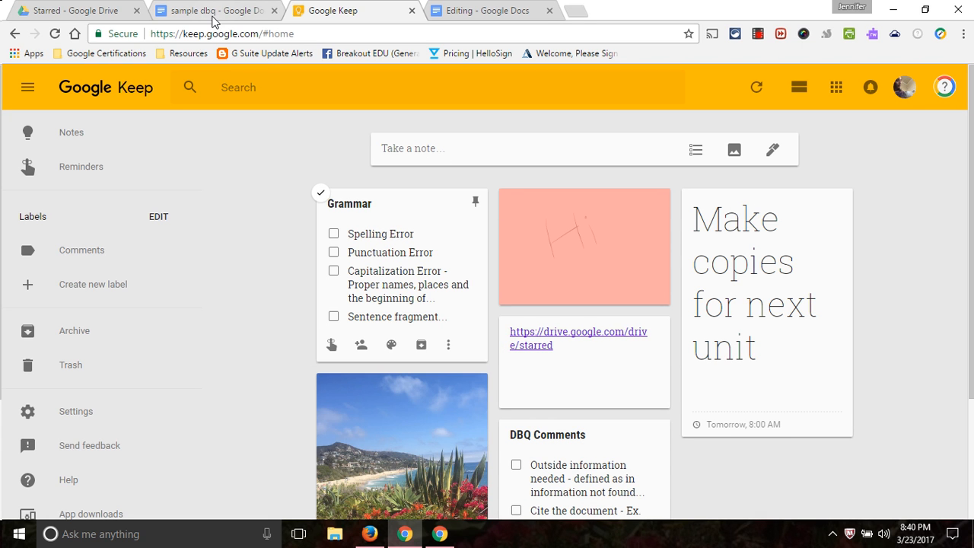
- Switch to the sample dbq document in Google Docs and show the Keep notepad to look through its notes
{"action": "left_click", "coordinate": [213, 17]}
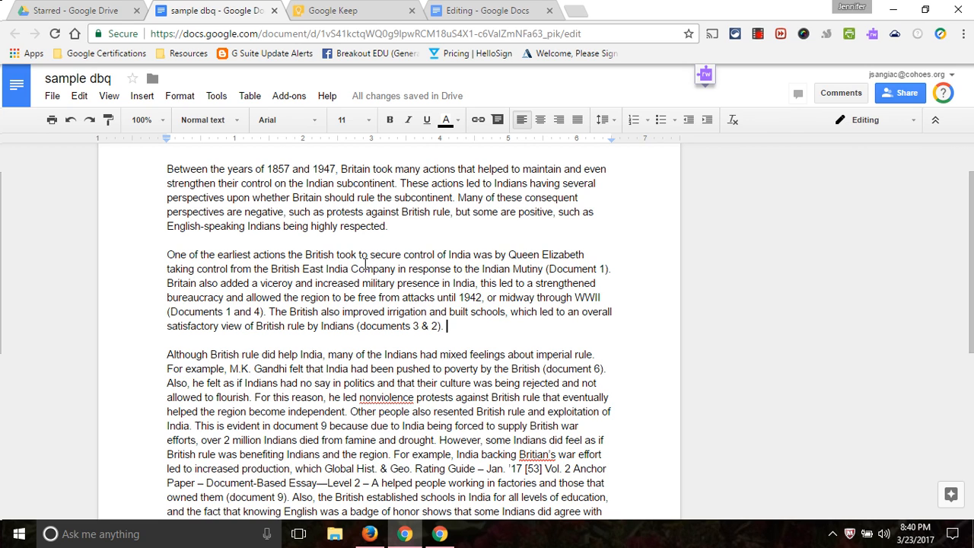
{"action": "left_click", "coordinate": [216, 96]}
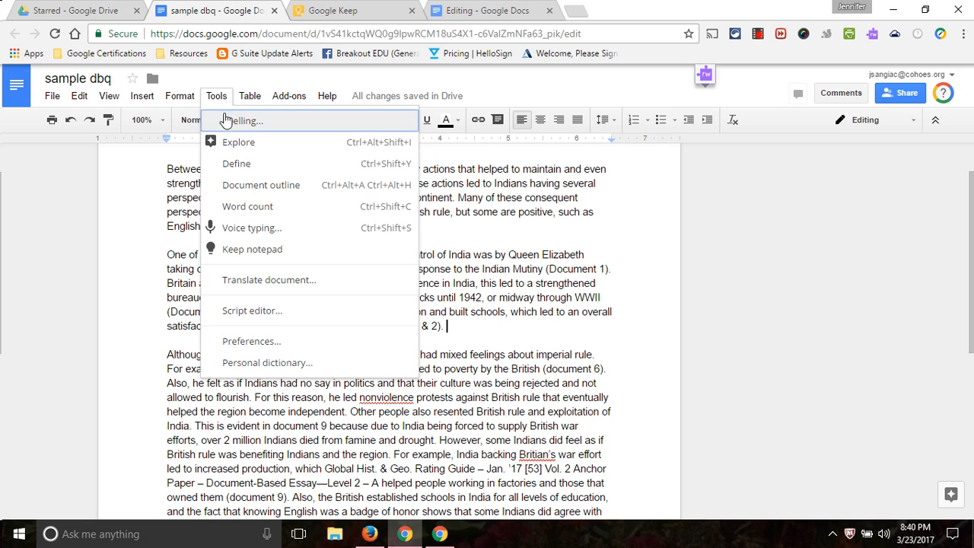
{"action": "left_click", "coordinate": [259, 253]}
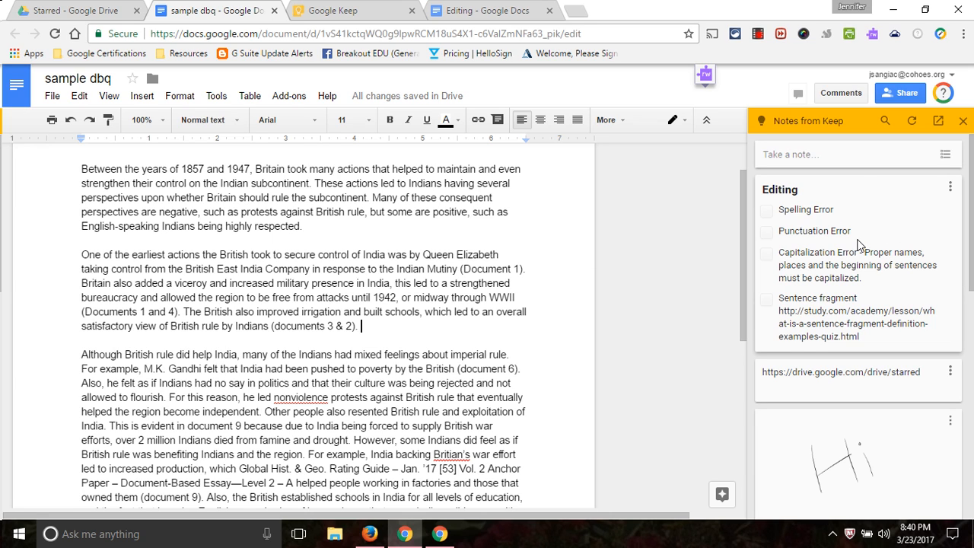
{"action": "scroll", "coordinate": [972, 357], "scroll_direction": "down", "scroll_amount": 3}
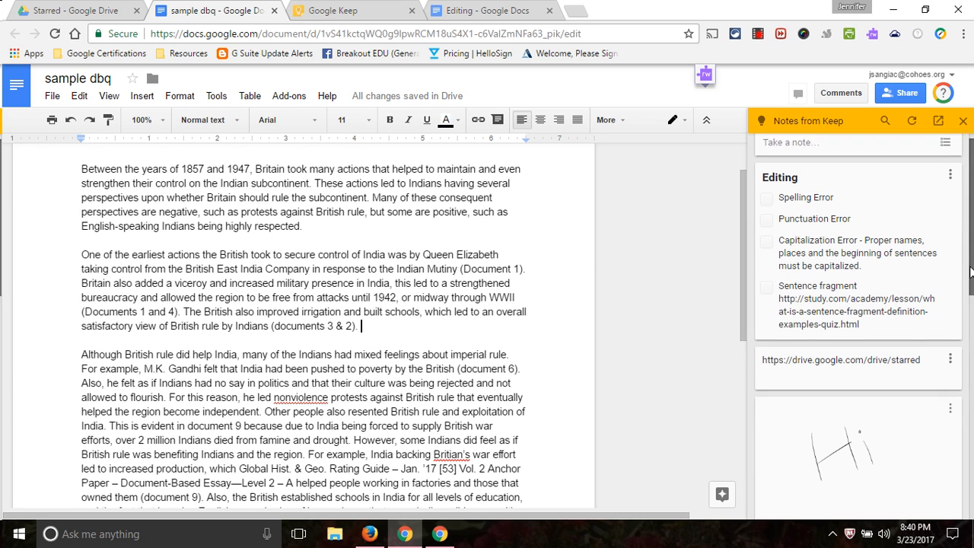
{"action": "scroll", "coordinate": [972, 359], "scroll_direction": "up", "scroll_amount": 3}
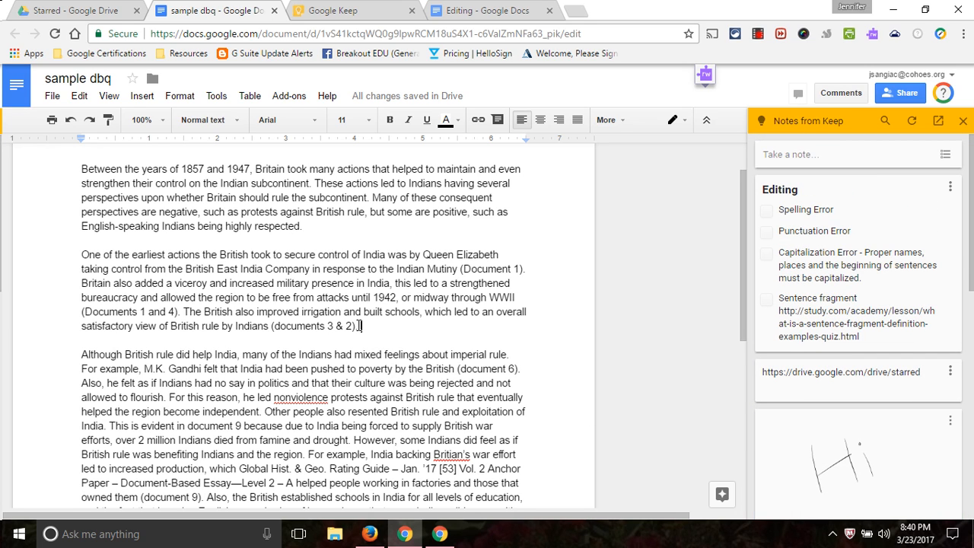
- Comment on the paragraph starting "One of the earliest actions" with the "Outside information needed" item copied from the DBQ Comments note
{"action": "left_click_drag", "start_coordinate": [359, 326], "coordinate": [81, 254]}
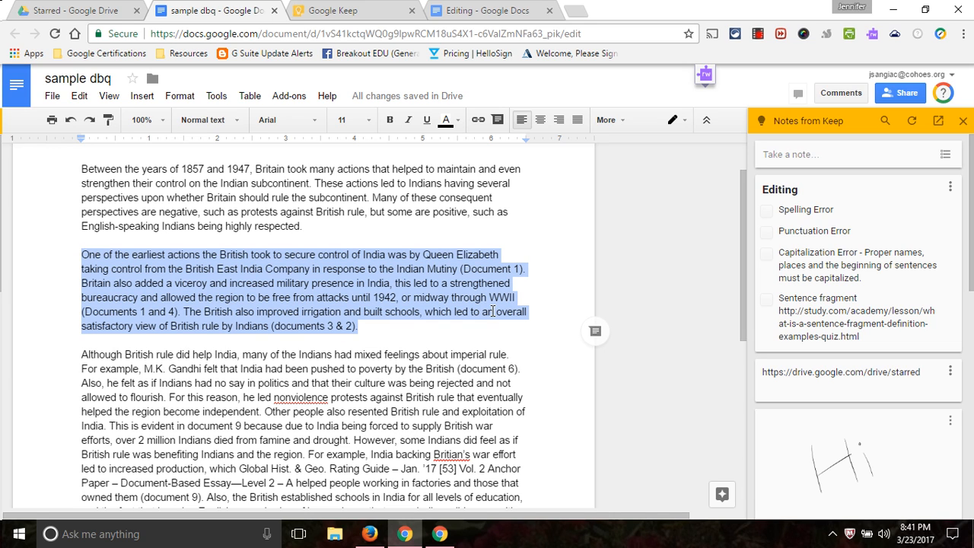
{"action": "left_click", "coordinate": [593, 331]}
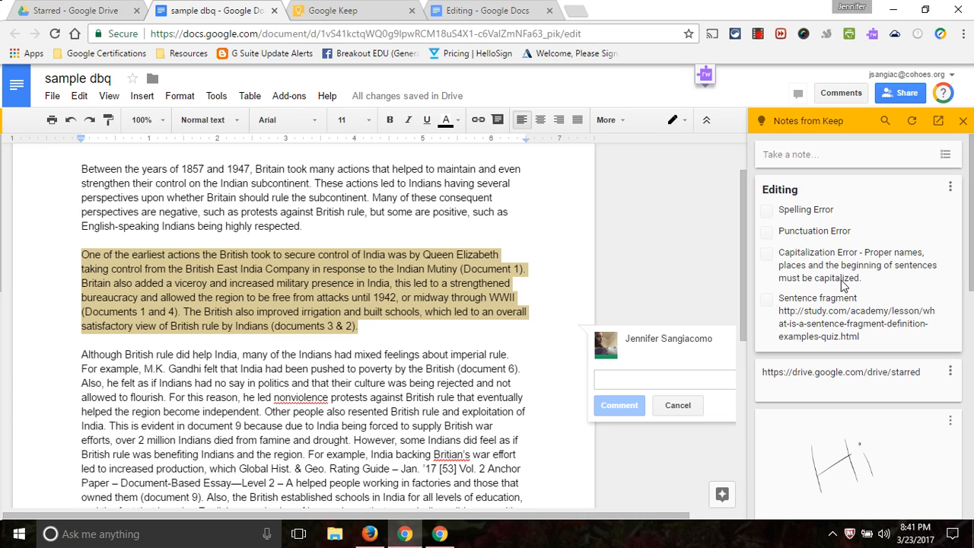
{"action": "left_click", "coordinate": [783, 255]}
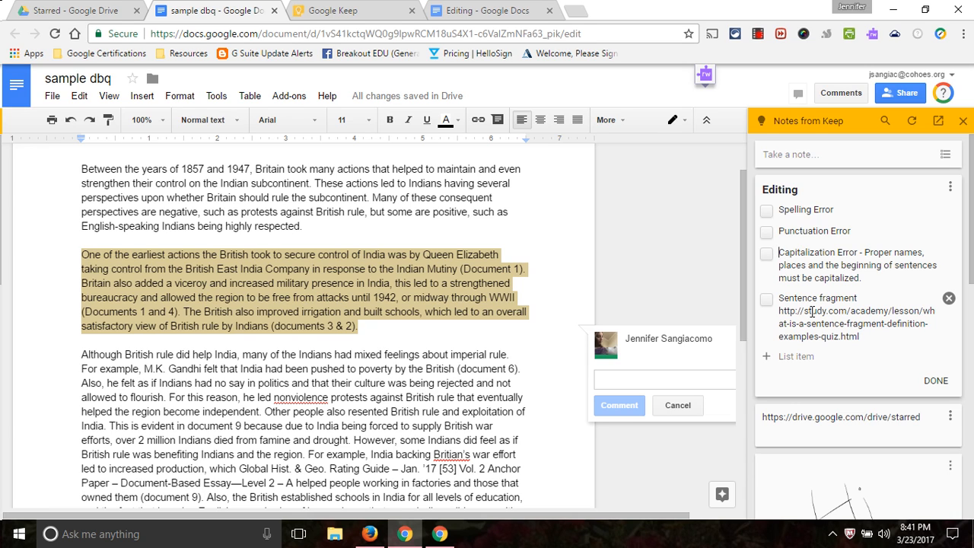
{"action": "left_click", "coordinate": [780, 254]}
{"action": "left_click_drag", "start_coordinate": [970, 248], "coordinate": [972, 485]}
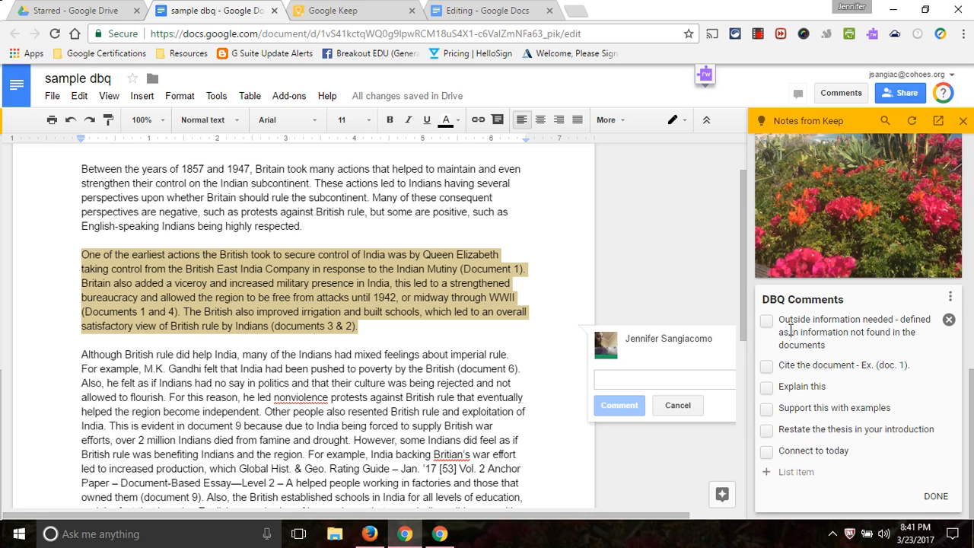
{"action": "left_click_drag", "start_coordinate": [779, 318], "coordinate": [823, 344]}
{"action": "key", "text": "ctrl+c"}
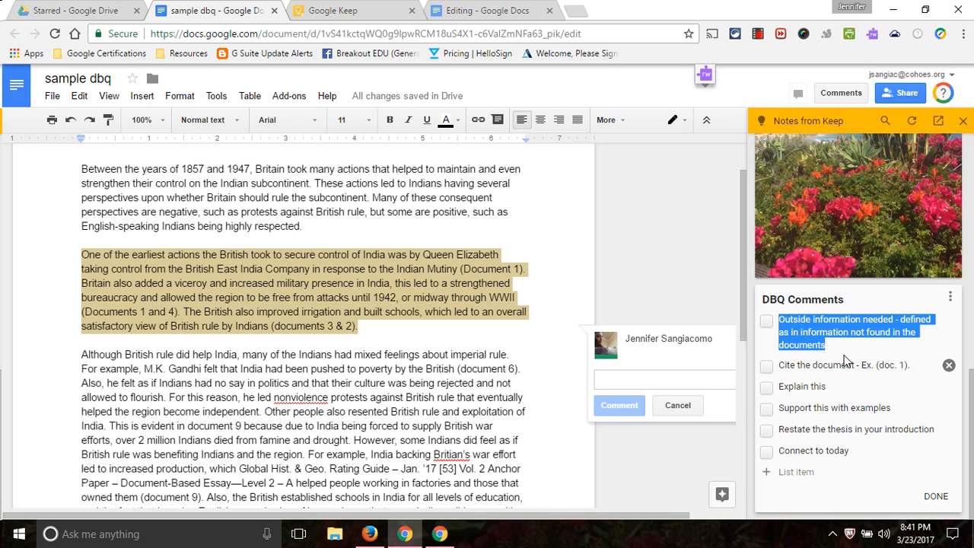
{"action": "left_click", "coordinate": [645, 380]}
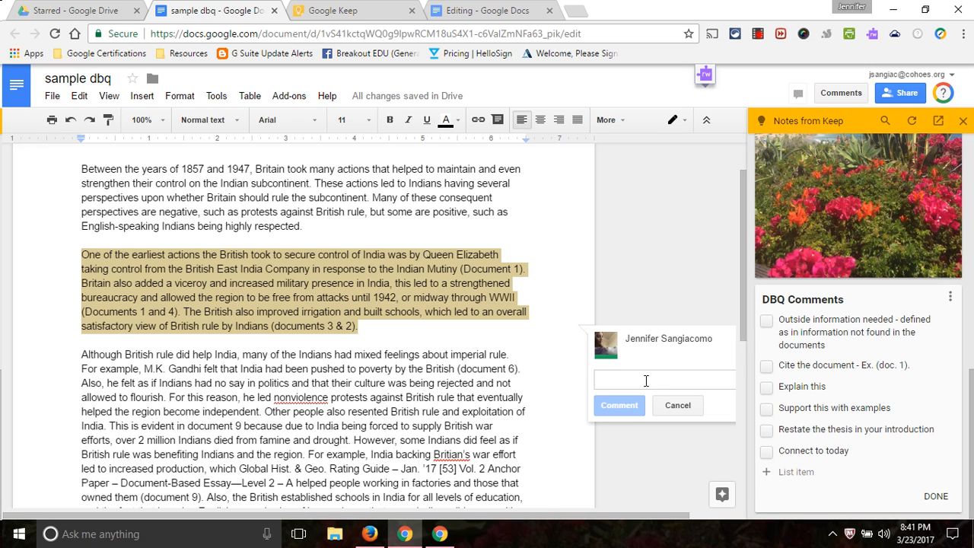
{"action": "key", "text": "ctrl+v"}
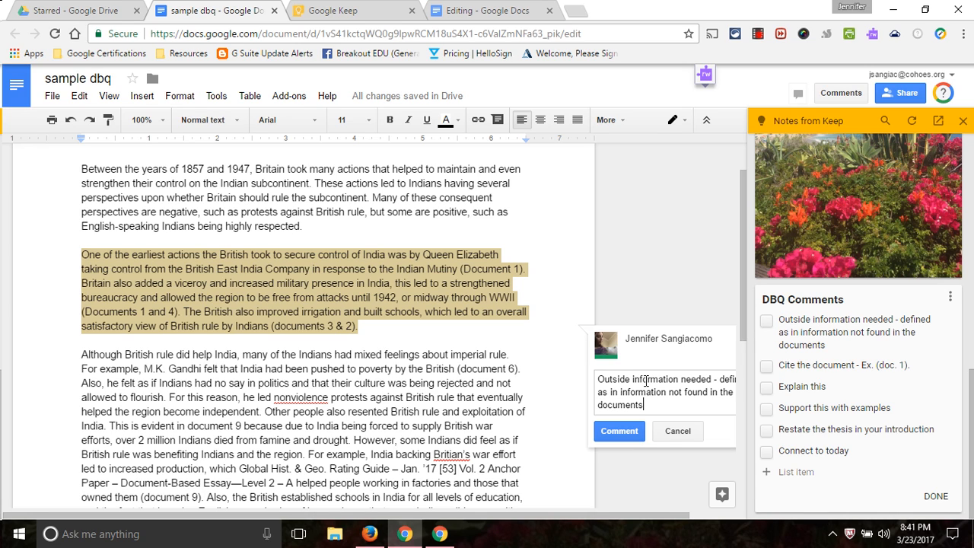
{"action": "left_click", "coordinate": [618, 430]}
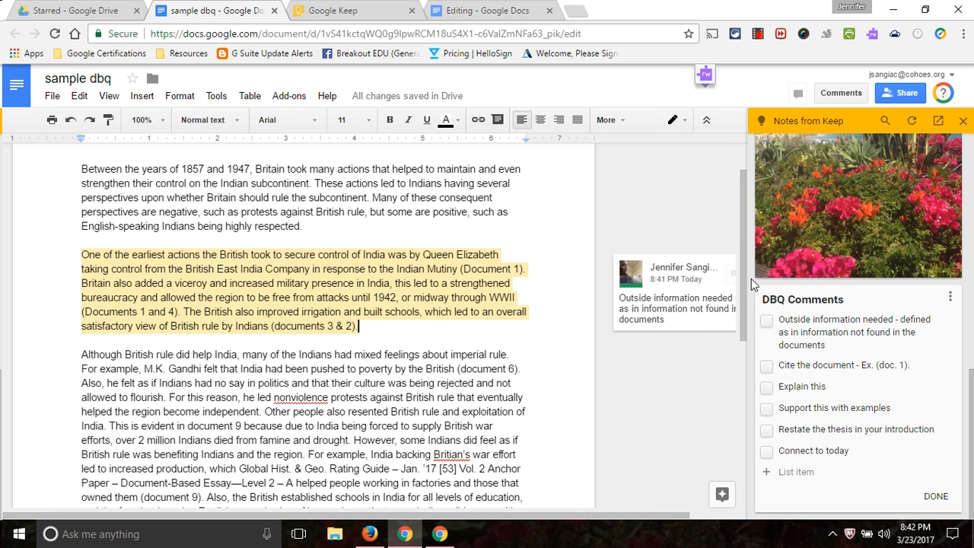
- Close the Keep notepad and reopen it in the sample dbq document after a look at Google Keep
{"action": "left_click", "coordinate": [961, 123]}
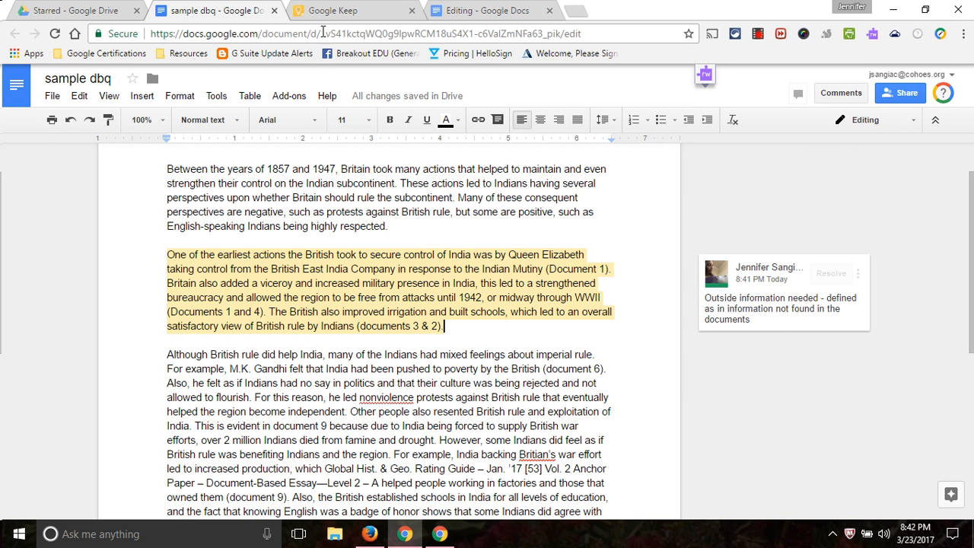
{"action": "left_click", "coordinate": [334, 11]}
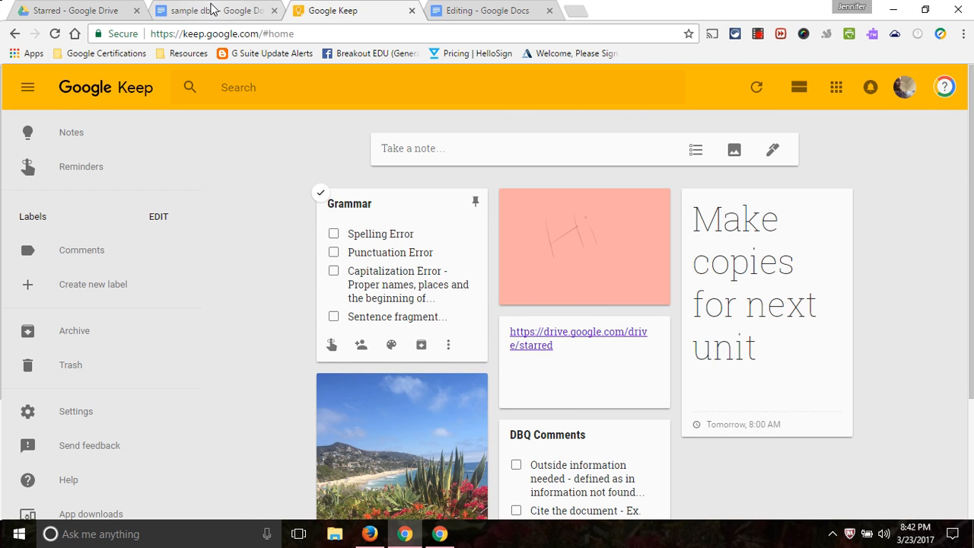
{"action": "left_click", "coordinate": [214, 9]}
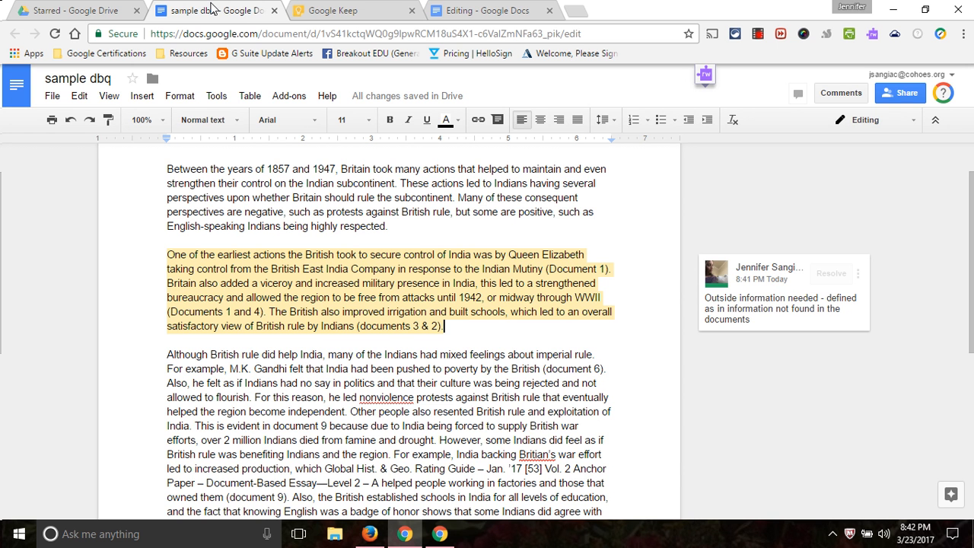
{"action": "left_click", "coordinate": [217, 96]}
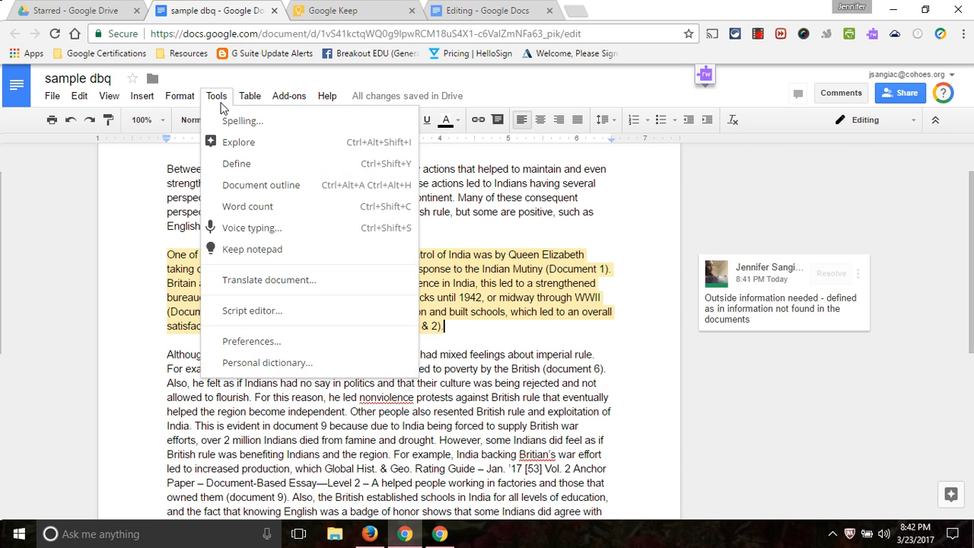
{"action": "left_click", "coordinate": [241, 251]}
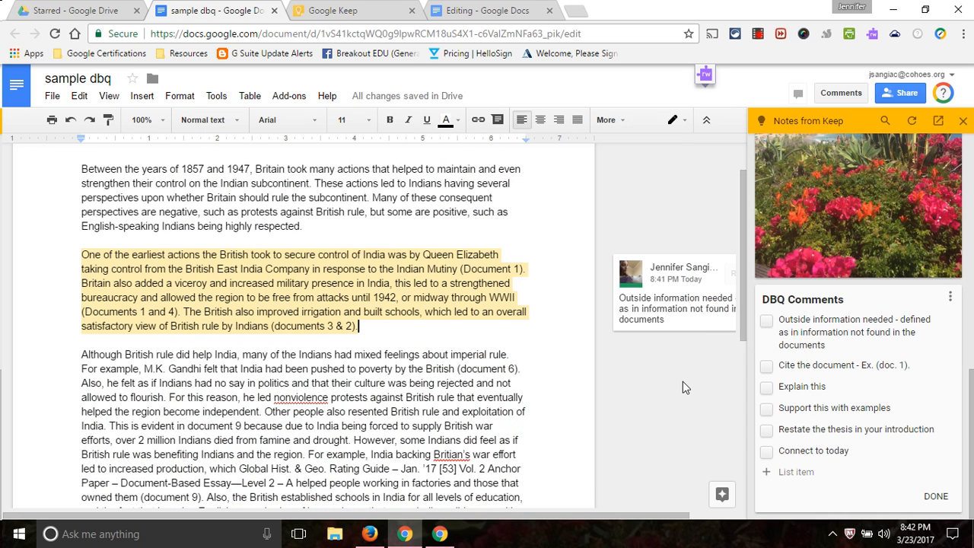